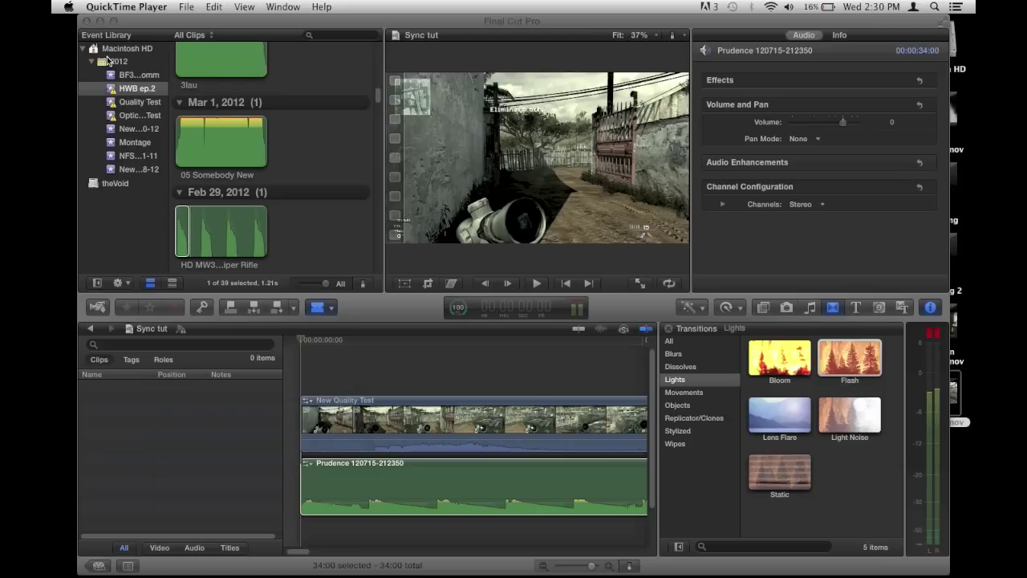
Bring Final Cut Pro forward, split the New Quality Test clip, undo the split, and rewind the playhead
{"action": "left_click", "coordinate": [231, 21]}
{"action": "left_click_drag", "start_coordinate": [234, 15], "coordinate": [222, 15]}
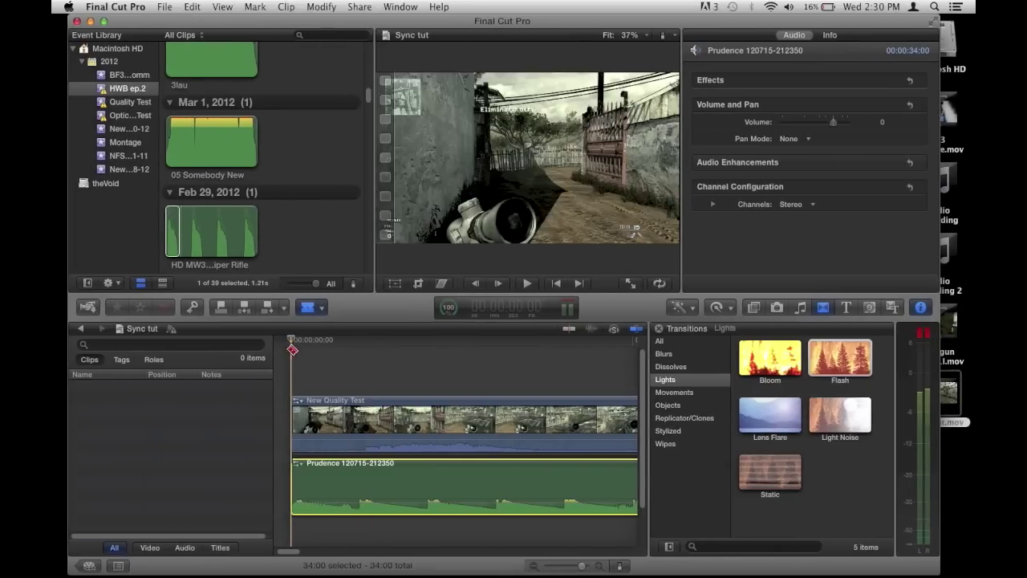
{"action": "left_click", "coordinate": [345, 418]}
{"action": "left_click", "coordinate": [346, 411]}
{"action": "key", "text": "super+z"}
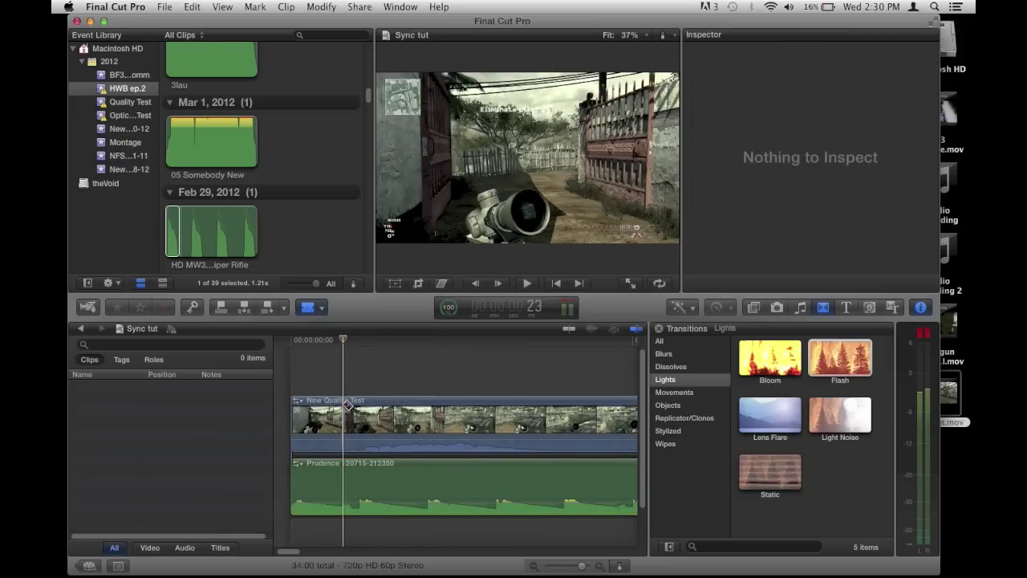
{"action": "key", "text": "a"}
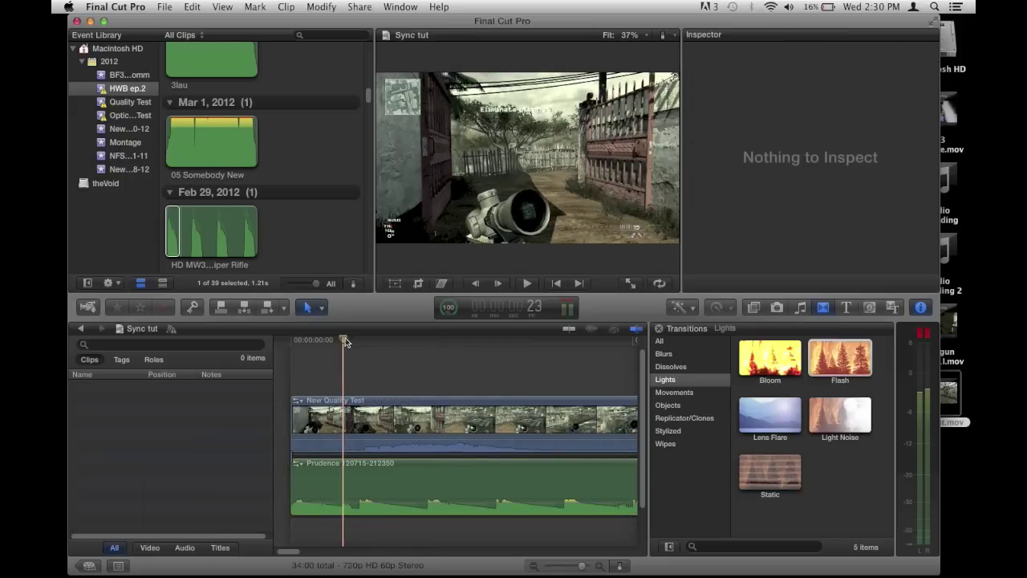
{"action": "left_click_drag", "start_coordinate": [345, 338], "coordinate": [263, 345]}
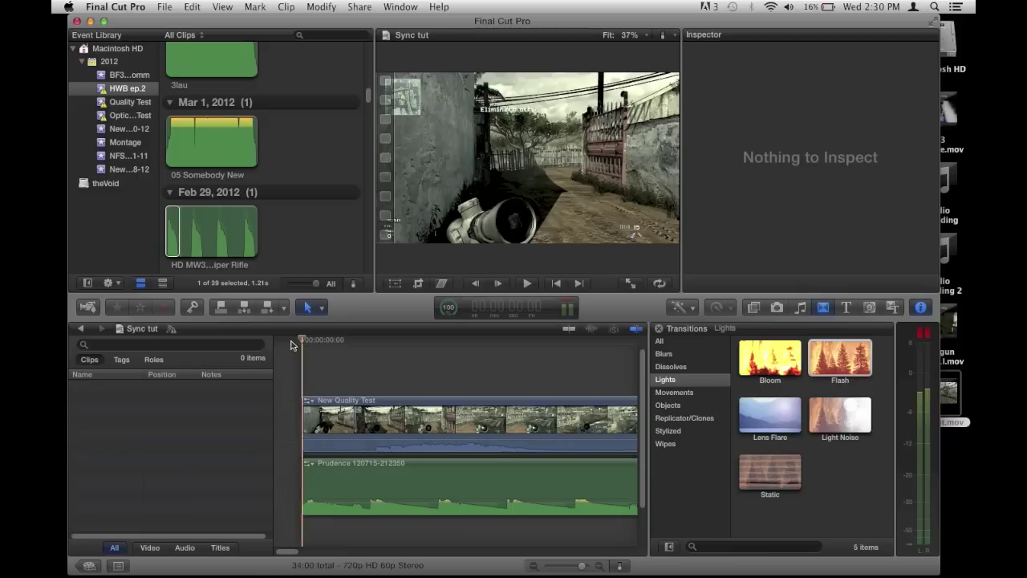
Select the gameplay clip, then the Prudence music clip, rewind, and adjust the gameplay audio level
{"action": "left_click", "coordinate": [353, 419]}
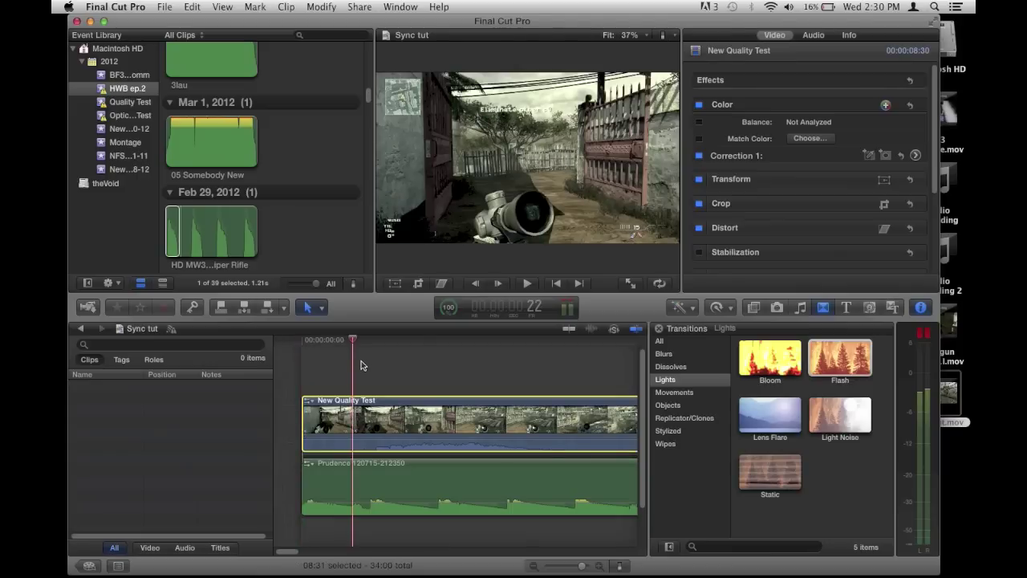
{"action": "left_click_drag", "start_coordinate": [354, 342], "coordinate": [304, 348]}
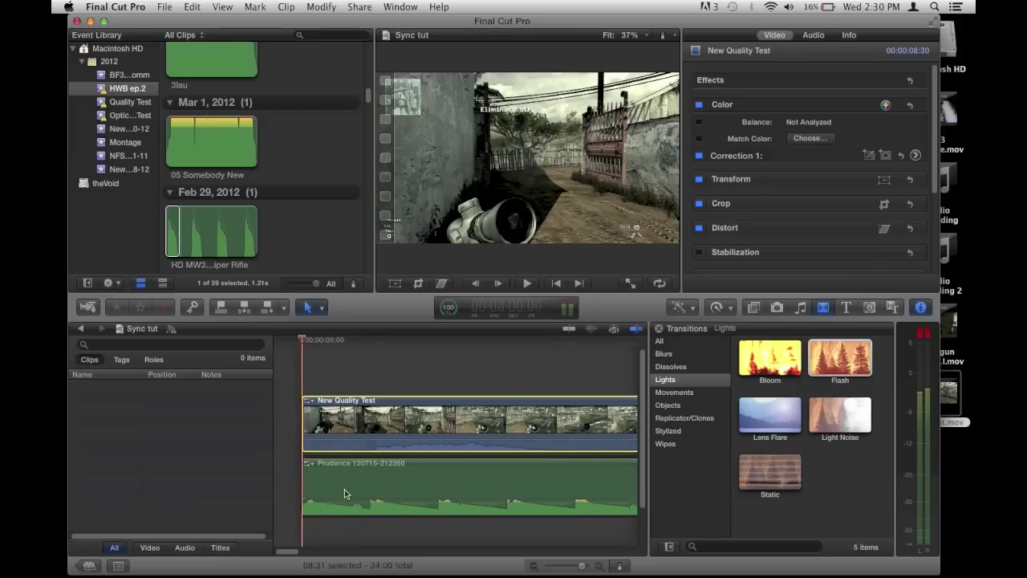
{"action": "left_click", "coordinate": [345, 485]}
{"action": "left_click", "coordinate": [303, 344]}
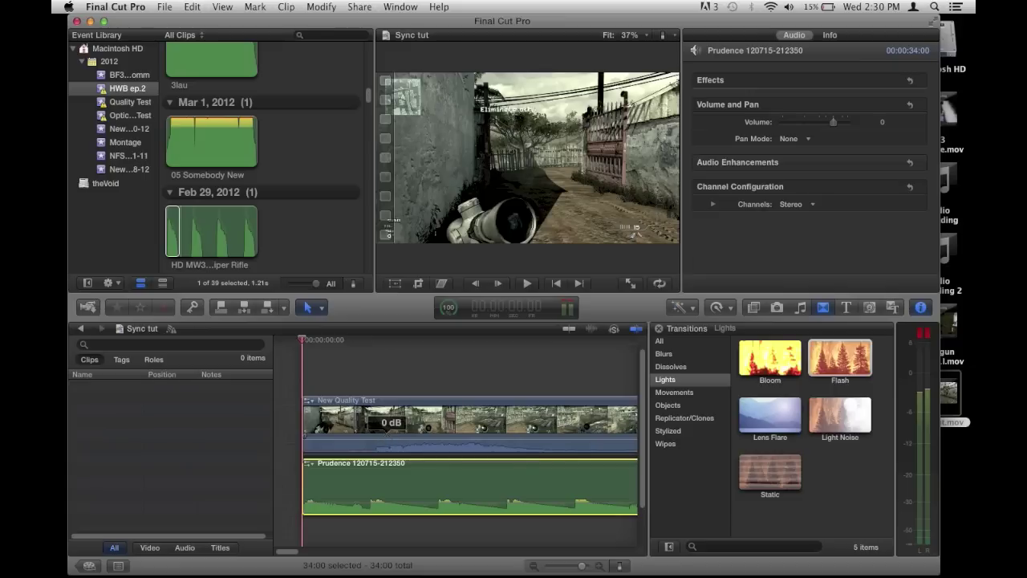
{"action": "left_click_drag", "start_coordinate": [386, 439], "coordinate": [387, 436]}
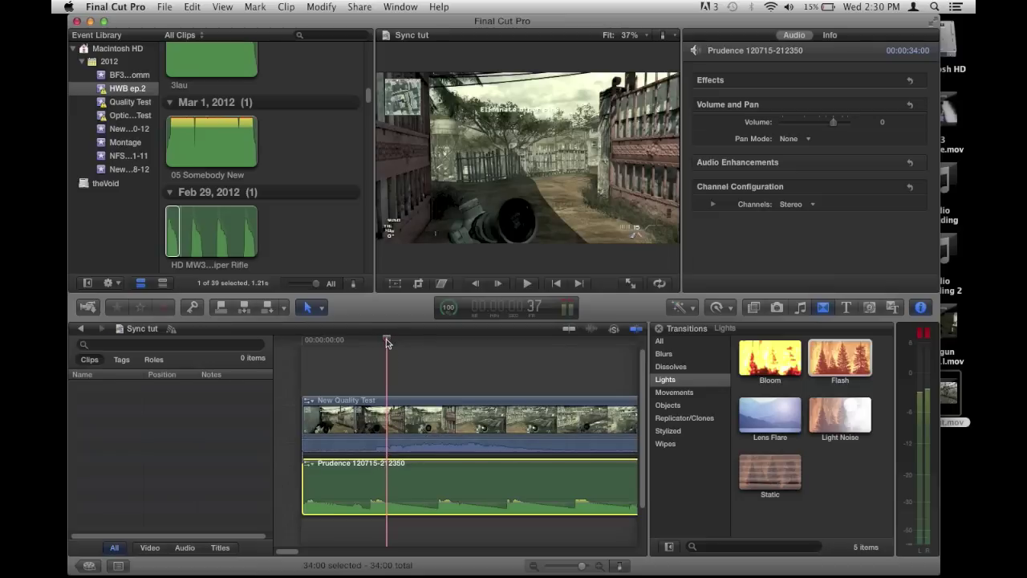
{"action": "left_click_drag", "start_coordinate": [387, 340], "coordinate": [367, 344]}
{"action": "key", "text": "space"}
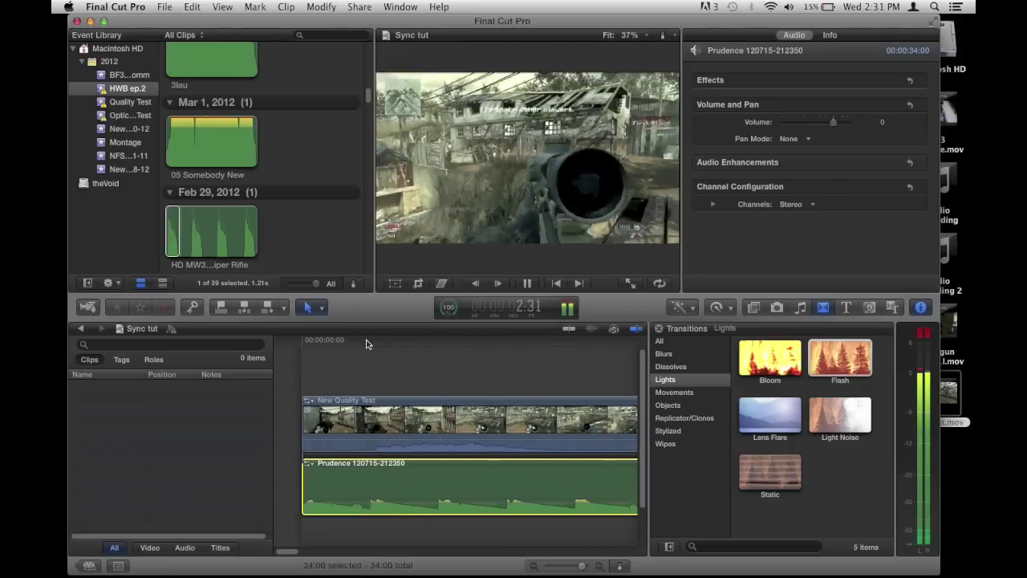
{"action": "key", "text": "space"}
{"action": "mouse_move", "coordinate": [325, 340]}
{"action": "left_mouse_down"}
{"action": "mouse_move", "coordinate": [509, 355]}
{"action": "mouse_move", "coordinate": [287, 352]}
{"action": "mouse_move", "coordinate": [258, 337]}
{"action": "mouse_move", "coordinate": [502, 353]}
{"action": "mouse_move", "coordinate": [406, 347]}
{"action": "mouse_move", "coordinate": [291, 353]}
{"action": "mouse_move", "coordinate": [415, 353]}
{"action": "mouse_move", "coordinate": [293, 361]}
{"action": "mouse_move", "coordinate": [528, 357]}
{"action": "mouse_move", "coordinate": [315, 357]}
{"action": "mouse_move", "coordinate": [474, 361]}
{"action": "mouse_move", "coordinate": [318, 355]}
{"action": "mouse_move", "coordinate": [461, 345]}
{"action": "mouse_move", "coordinate": [450, 344]}
{"action": "mouse_move", "coordinate": [622, 345]}
{"action": "mouse_move", "coordinate": [310, 342]}
{"action": "mouse_move", "coordinate": [322, 346]}
{"action": "left_mouse_up"}
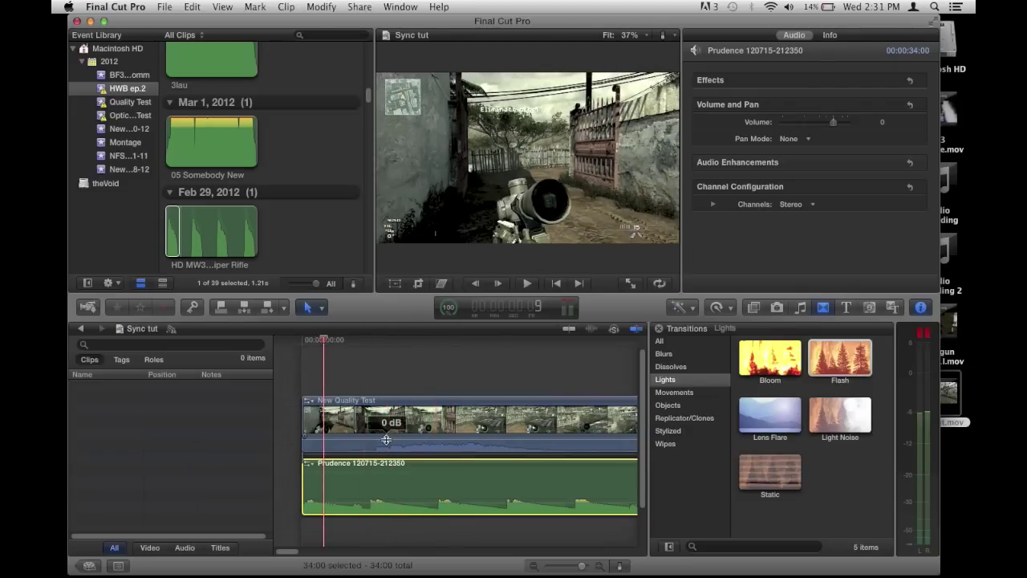
{"action": "left_click_drag", "start_coordinate": [386, 436], "coordinate": [399, 456]}
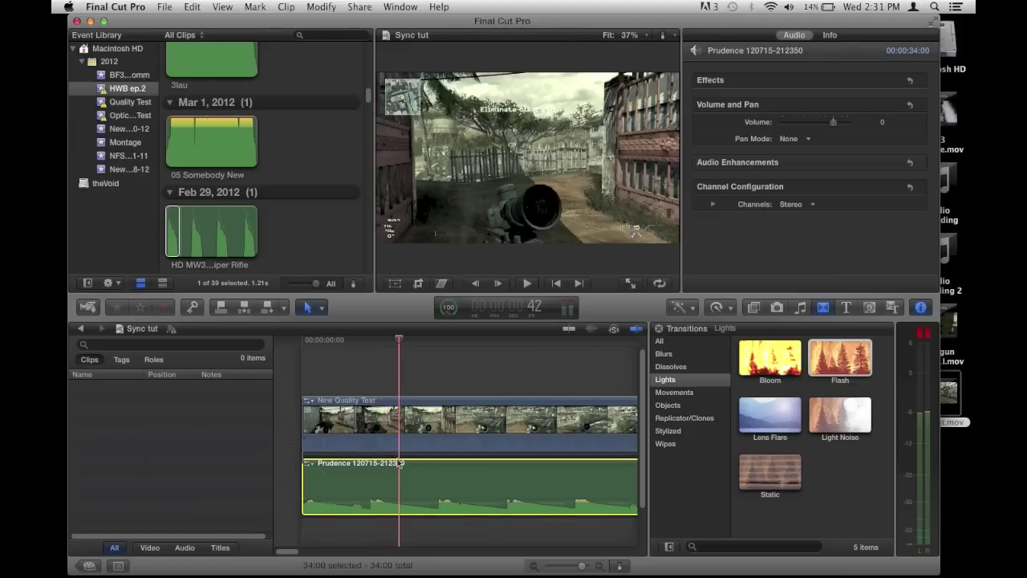
Dismiss the low-battery alert and preview the mix without game audio from near the start
{"action": "left_click", "coordinate": [627, 214]}
{"action": "left_click_drag", "start_coordinate": [399, 343], "coordinate": [301, 341]}
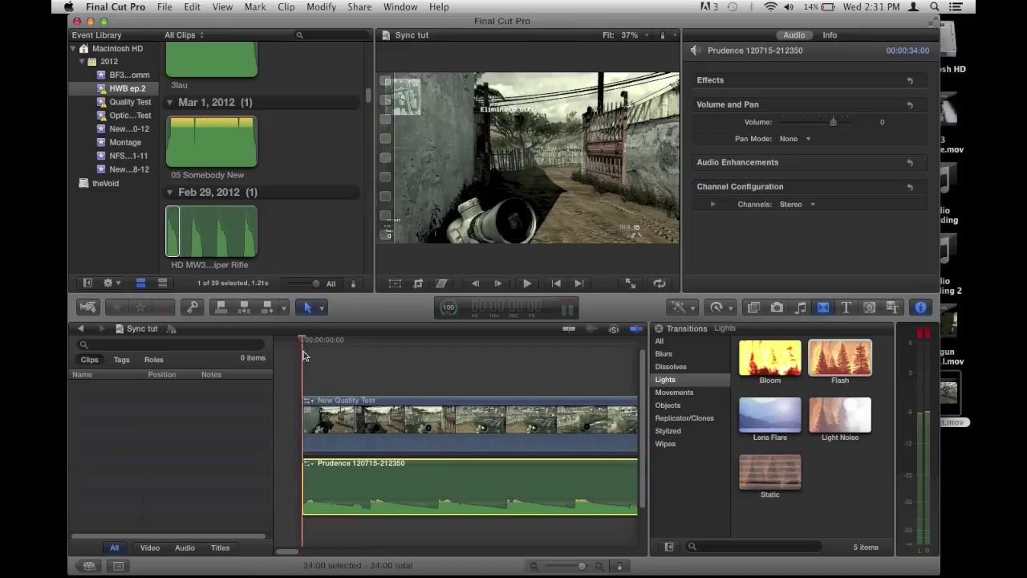
{"action": "left_click_drag", "start_coordinate": [303, 341], "coordinate": [468, 386]}
{"action": "key", "text": "space"}
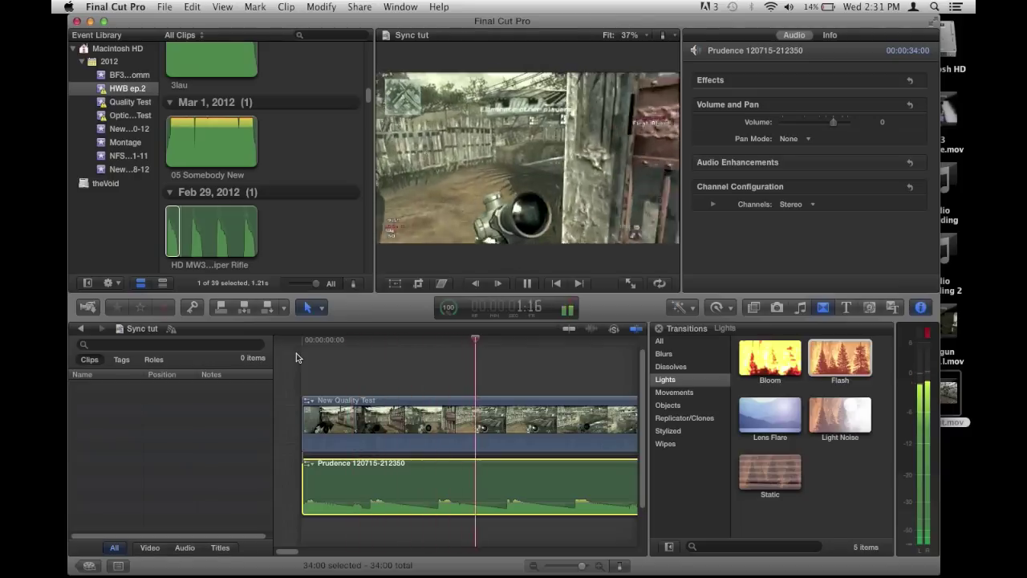
{"action": "key", "text": "space"}
{"action": "mouse_move", "coordinate": [554, 341]}
{"action": "left_mouse_down"}
{"action": "mouse_move", "coordinate": [530, 342]}
{"action": "mouse_move", "coordinate": [564, 348]}
{"action": "left_mouse_up"}
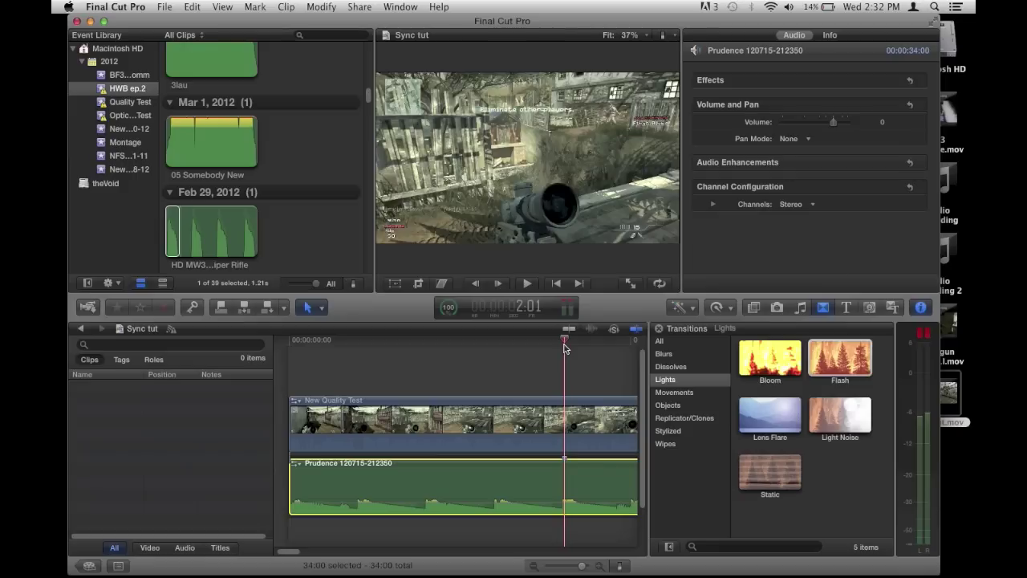
Scrub through the footage and park the playhead at the 4:01 mark
{"action": "mouse_move", "coordinate": [564, 343]}
{"action": "left_mouse_down"}
{"action": "mouse_move", "coordinate": [640, 342]}
{"action": "mouse_move", "coordinate": [642, 361]}
{"action": "mouse_move", "coordinate": [589, 360]}
{"action": "mouse_move", "coordinate": [556, 343]}
{"action": "left_mouse_up"}
{"action": "left_click", "coordinate": [584, 343]}
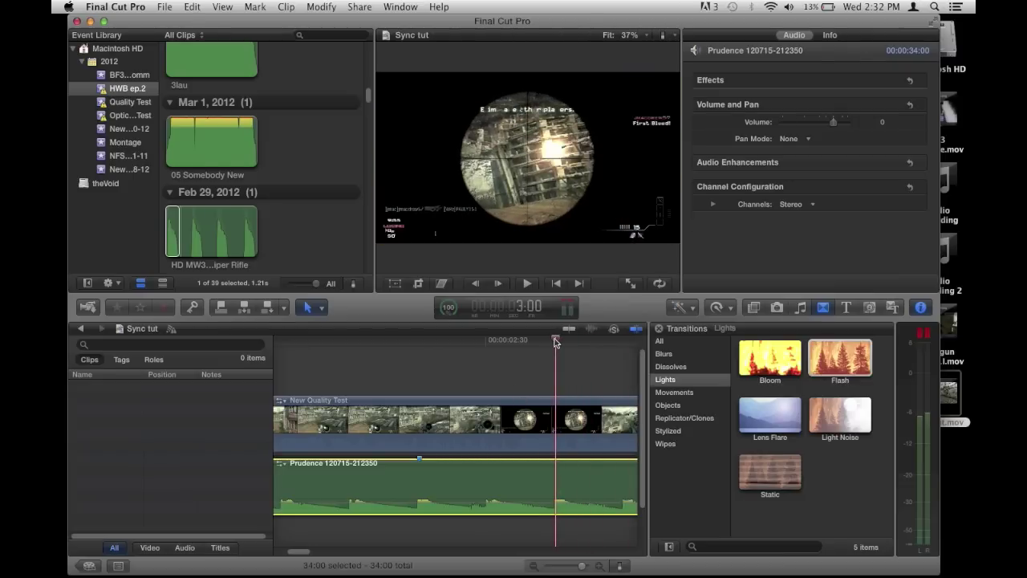
{"action": "left_click_drag", "start_coordinate": [556, 343], "coordinate": [626, 343]}
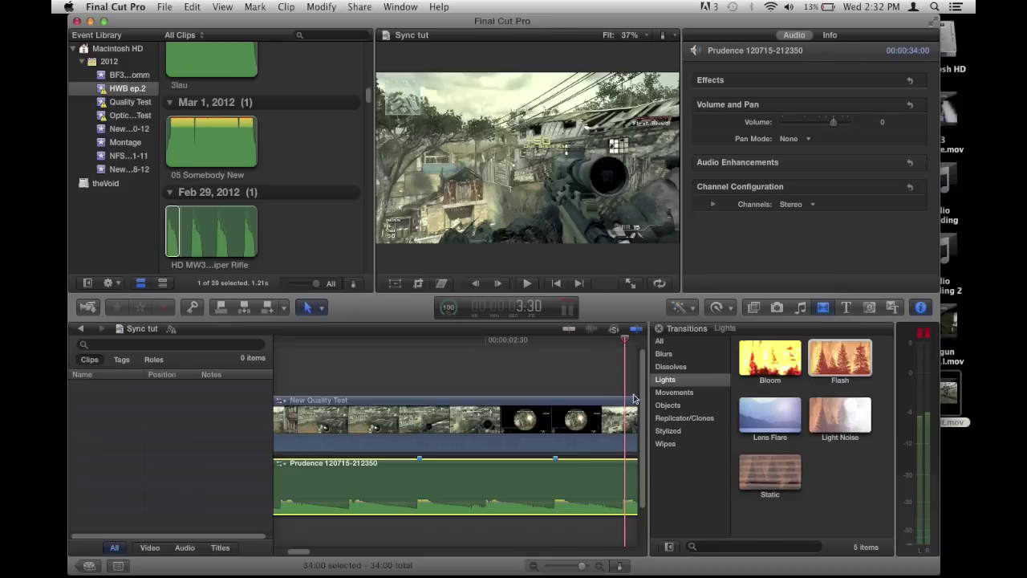
{"action": "scroll", "coordinate": [618, 381], "scroll_direction": "right", "scroll_amount": 5}
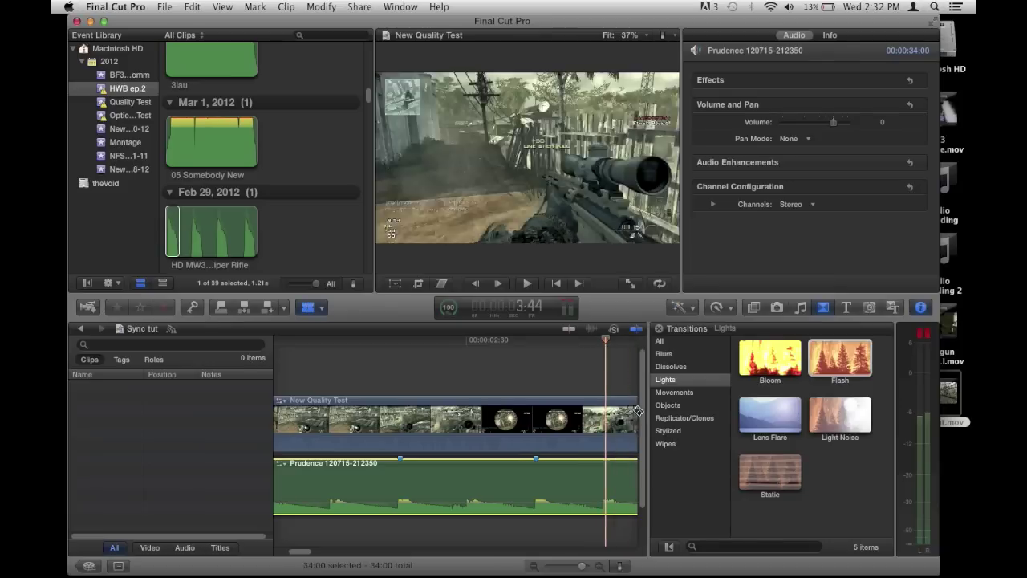
{"action": "left_click", "coordinate": [528, 443]}
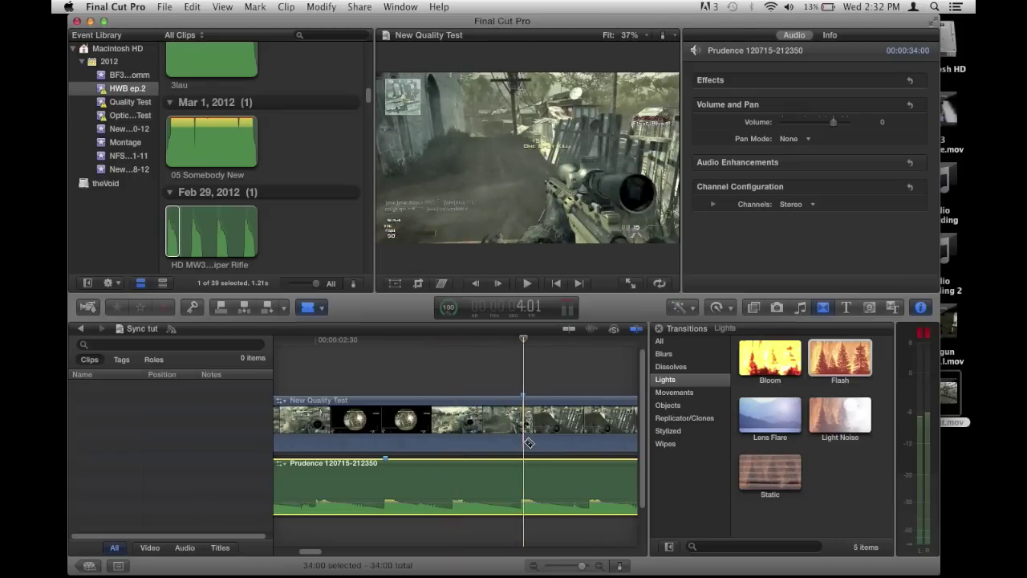
Reselect the Prudence music clip with the Select tool and play from 4:01 to check the music
{"action": "left_click", "coordinate": [528, 391]}
{"action": "key", "text": "a"}
{"action": "left_click", "coordinate": [525, 480]}
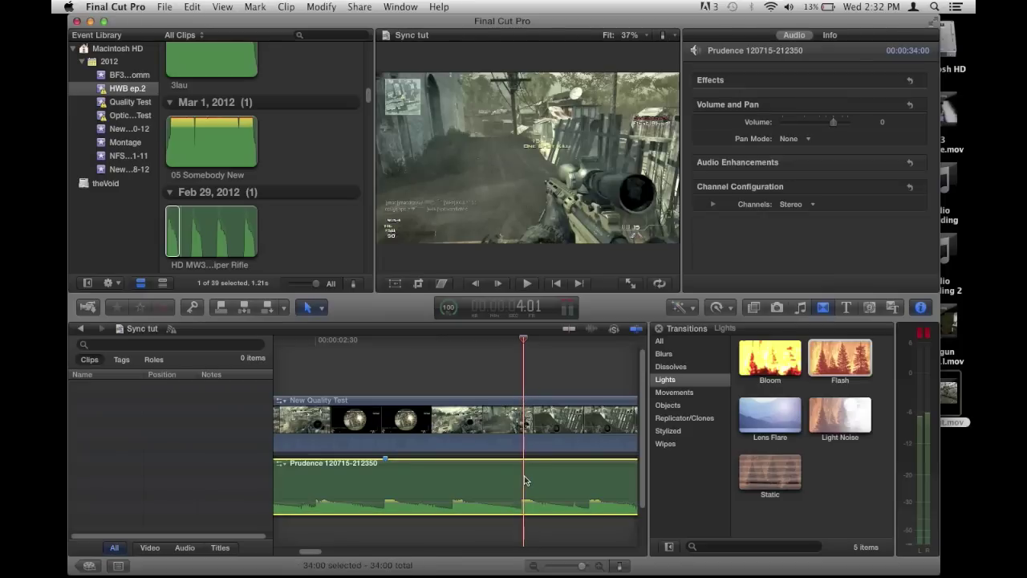
{"action": "key", "text": "space"}
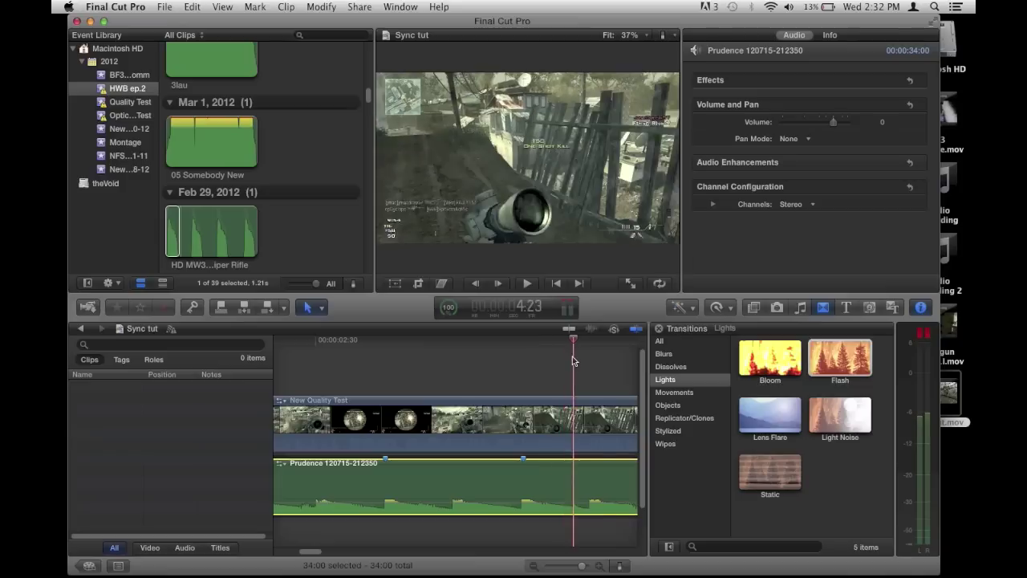